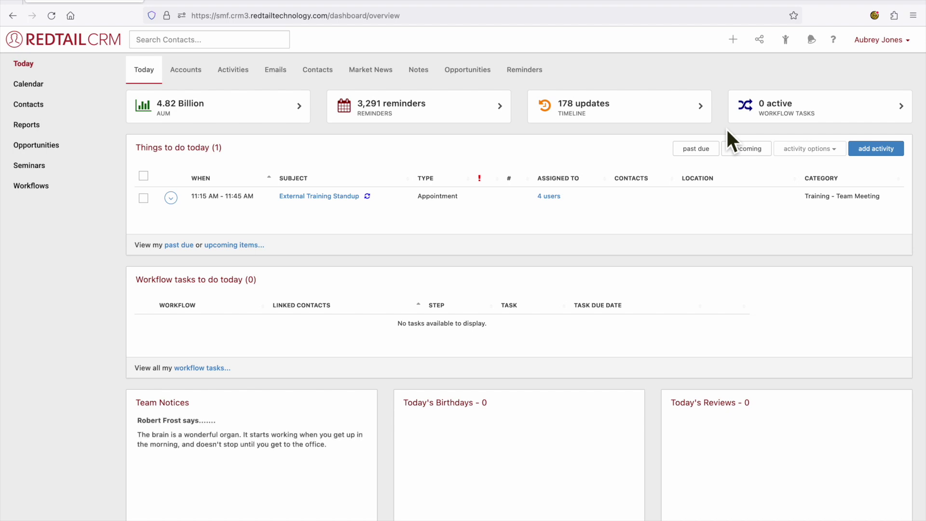
- Open the account dropdown under the user name at the top right of the Today dashboard
click(875, 41)
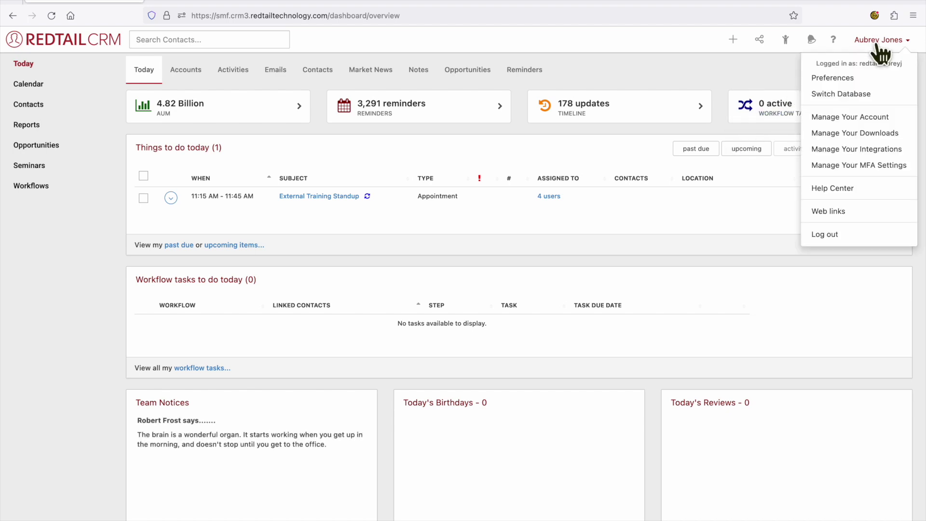
- Go to Preferences from the account menu and dismiss the Keeper password manager popup
click(842, 80)
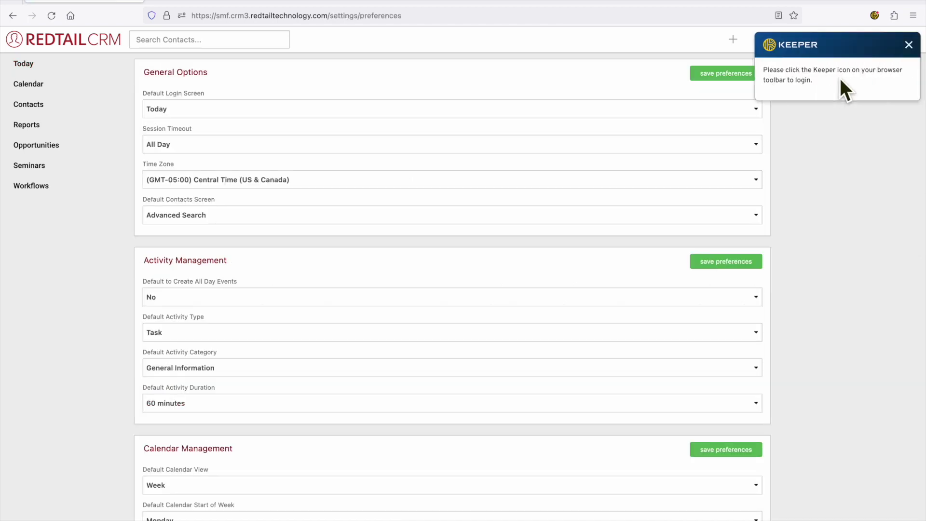
click(908, 48)
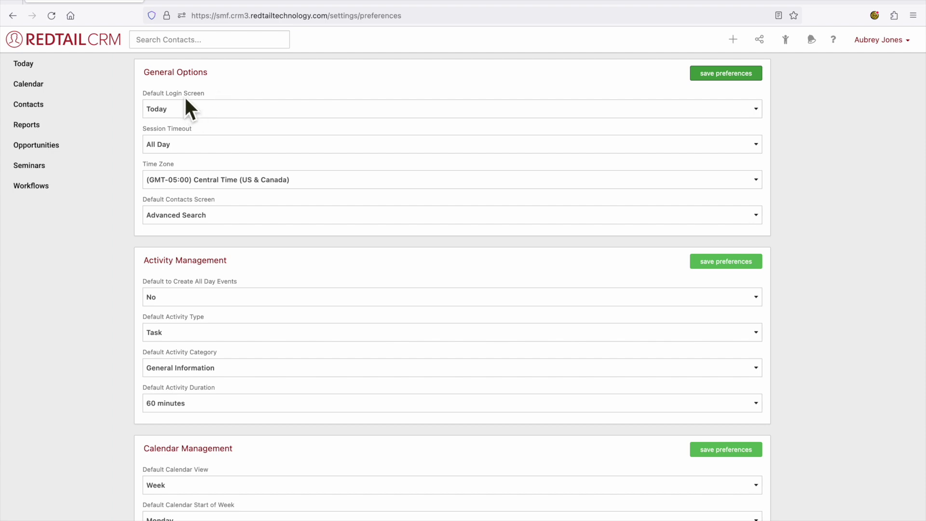
- Keep Today login, All Day timeout and Central Time; set Default Contacts Screen to QuickLists
click(185, 109)
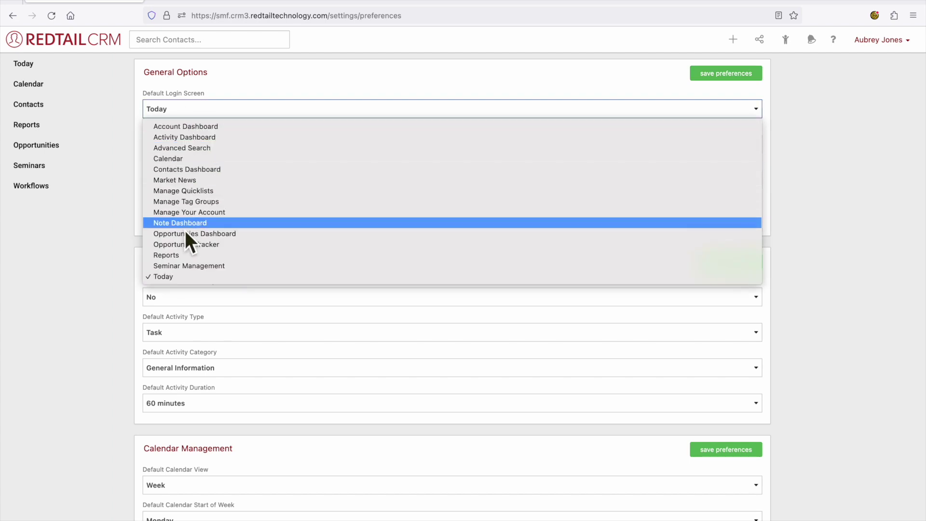
click(177, 276)
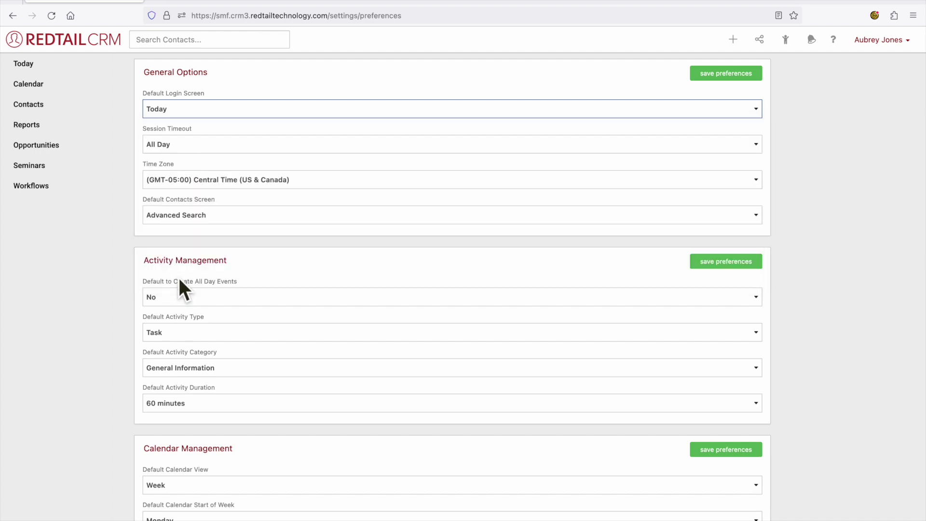
click(201, 146)
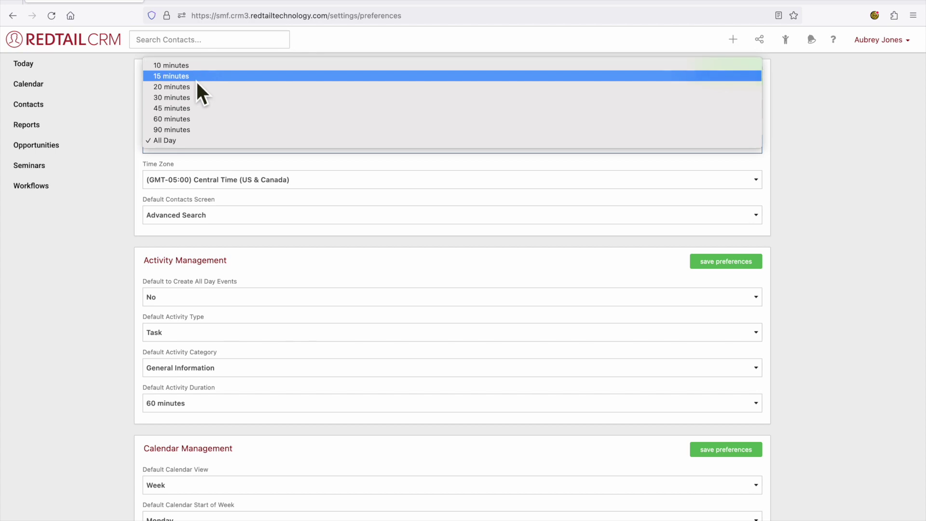
click(195, 141)
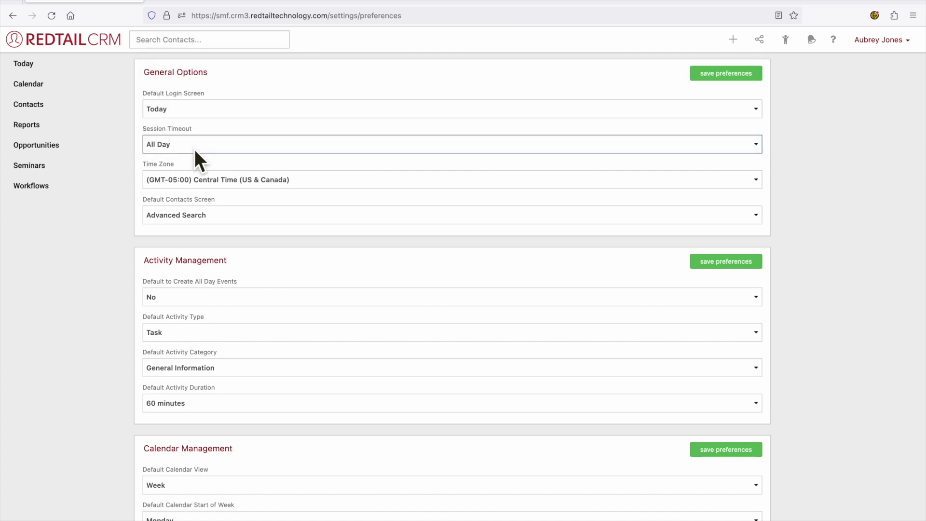
click(195, 181)
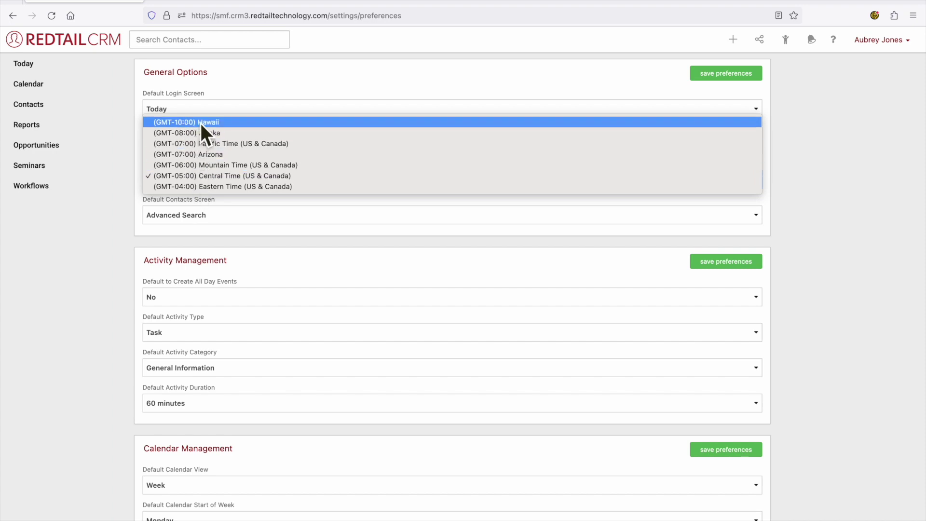
click(199, 178)
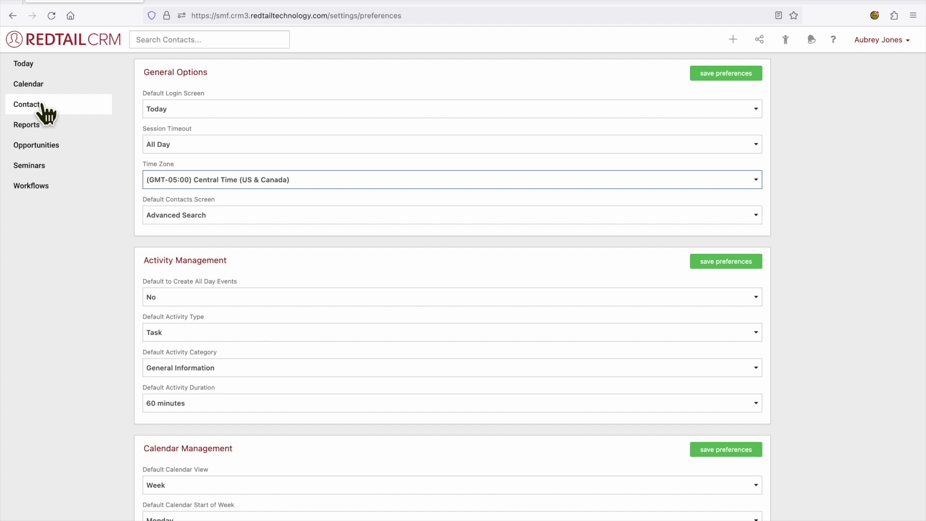
click(183, 214)
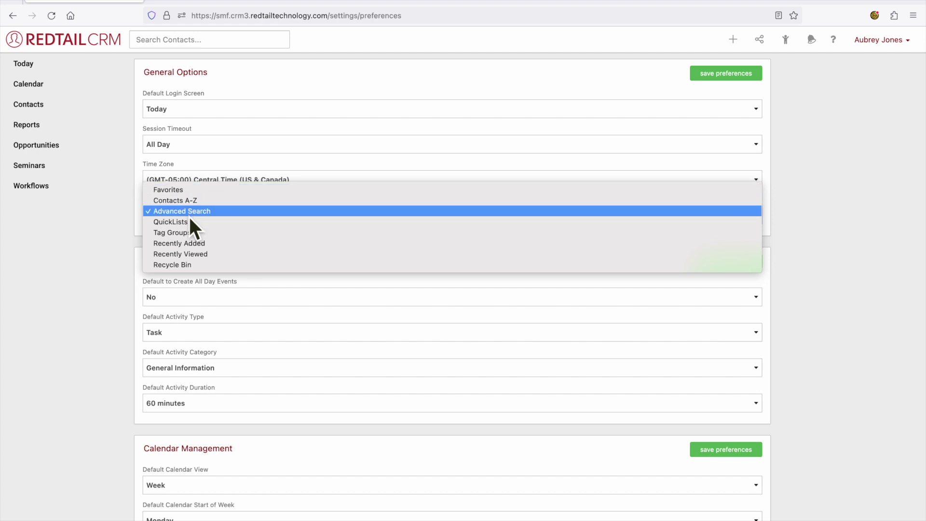
click(189, 222)
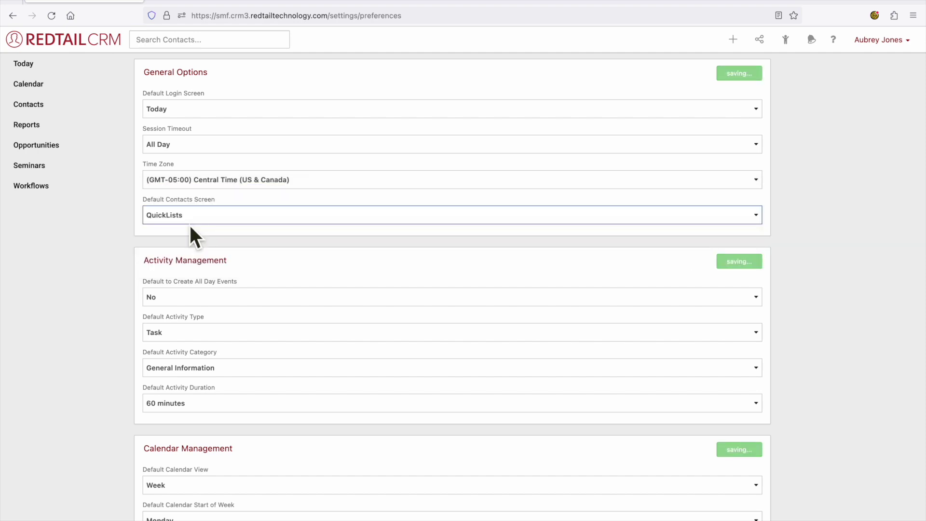
scroll(200, 247, down, 3)
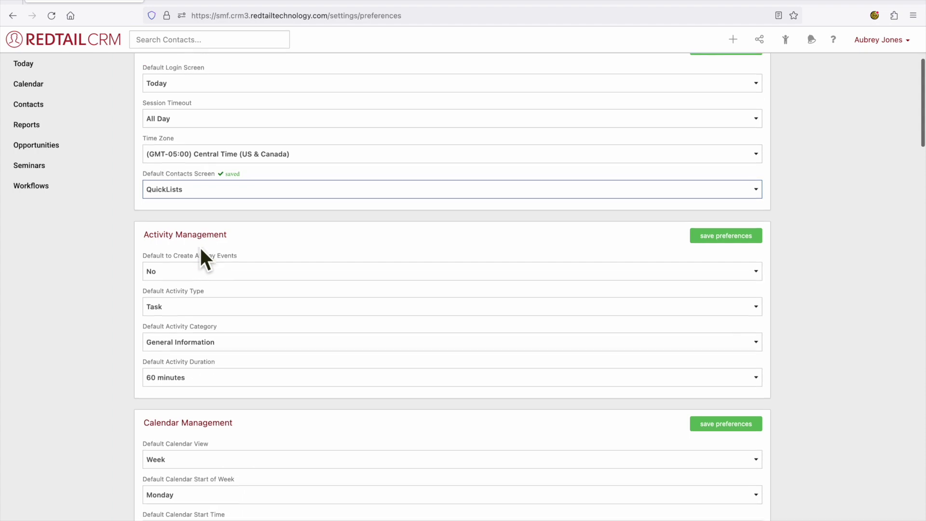
scroll(201, 247, down, 1)
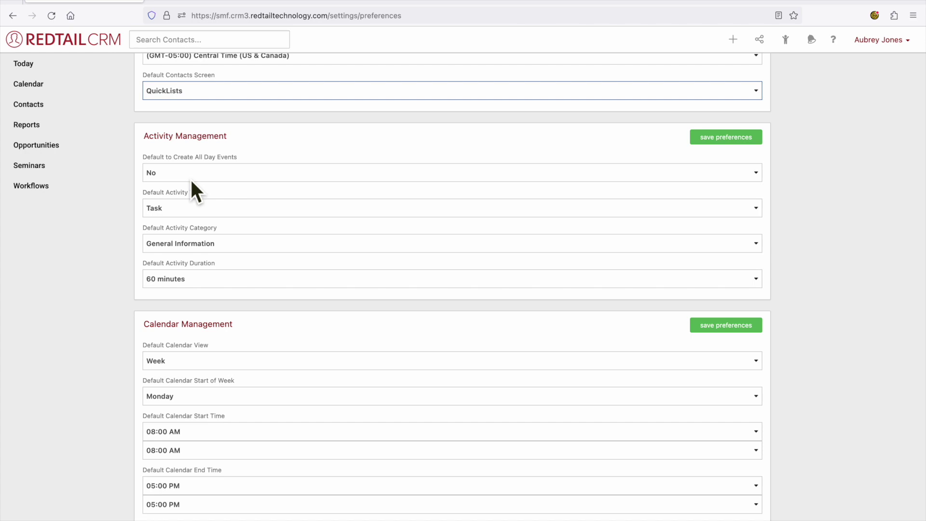
click(190, 178)
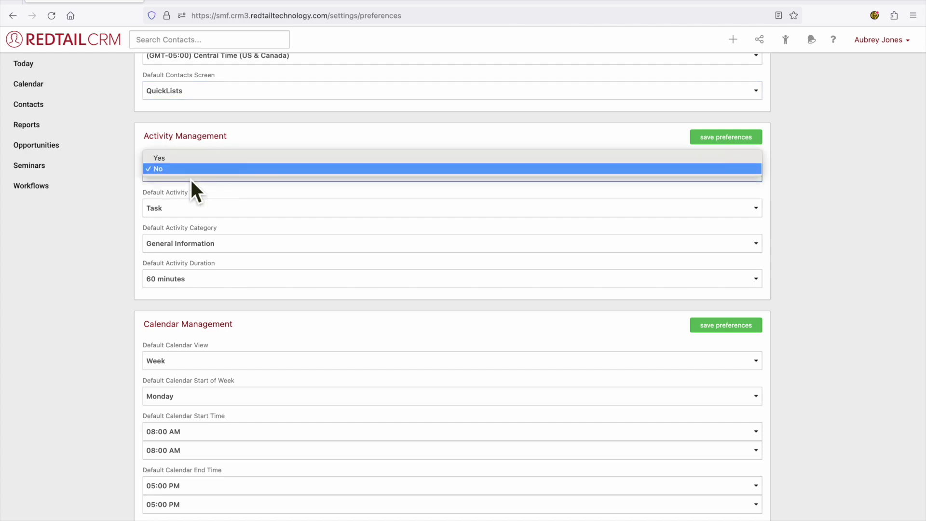
click(190, 170)
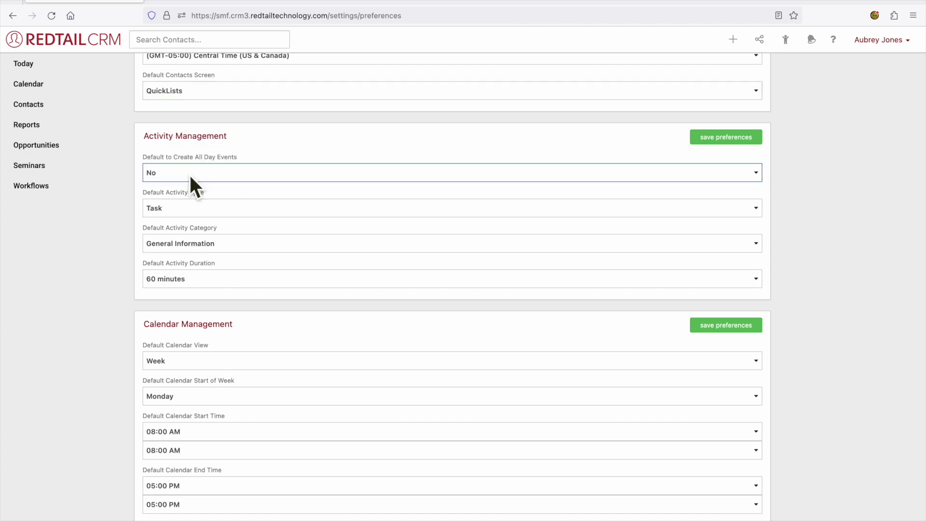
click(212, 241)
click(213, 245)
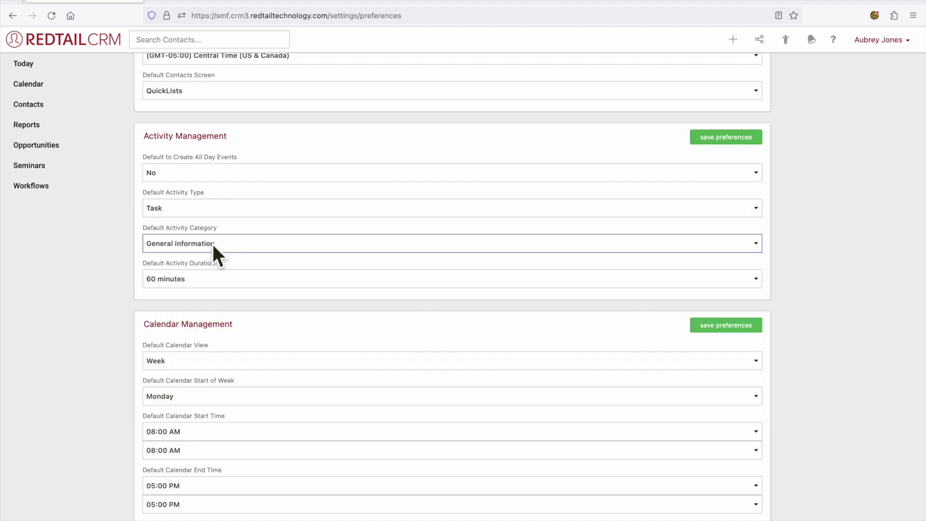
click(210, 278)
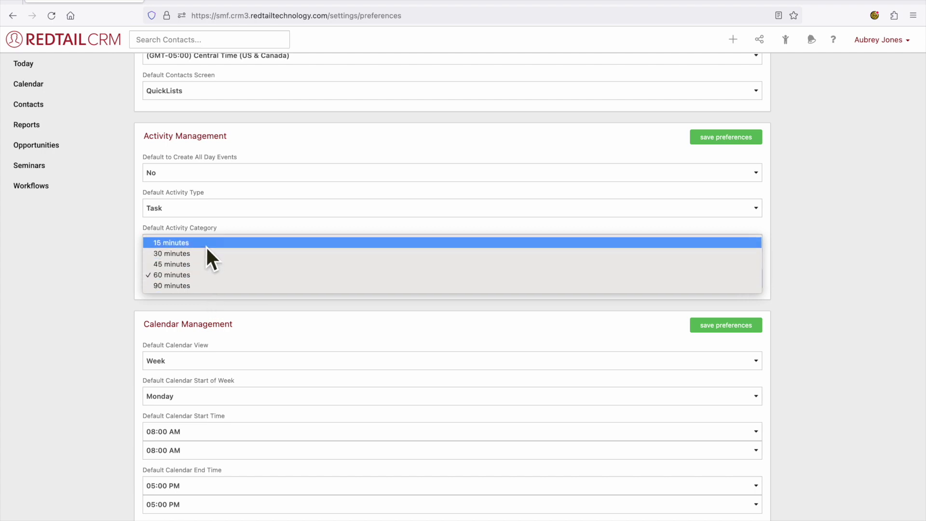
click(203, 279)
scroll(209, 304, down, 4)
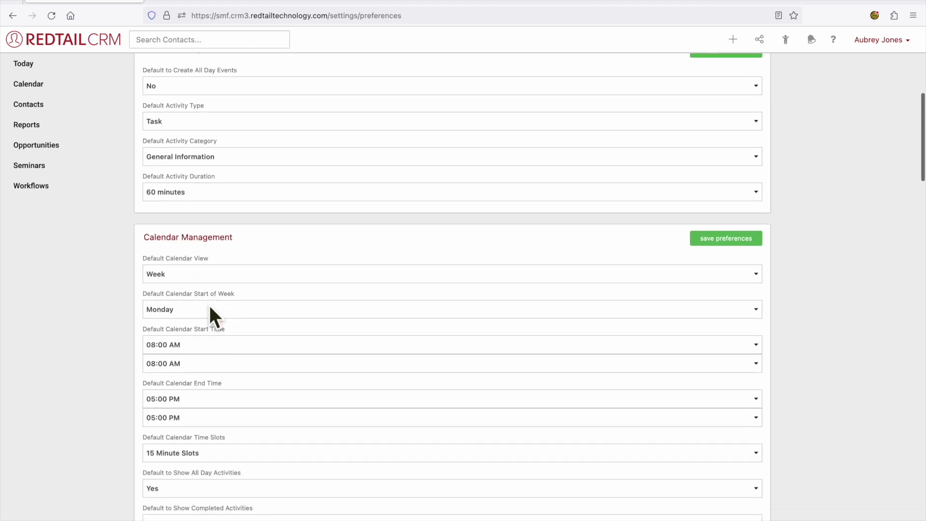
scroll(210, 308, down, 2)
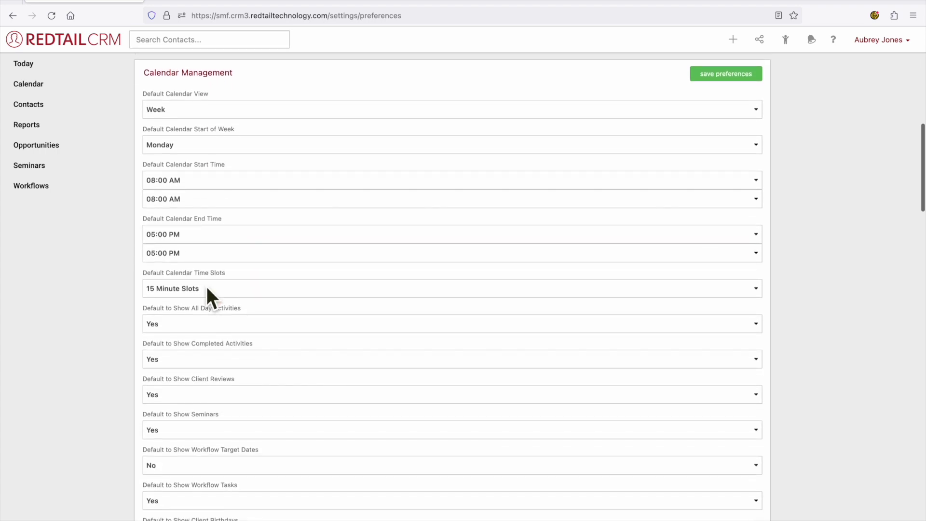
click(224, 110)
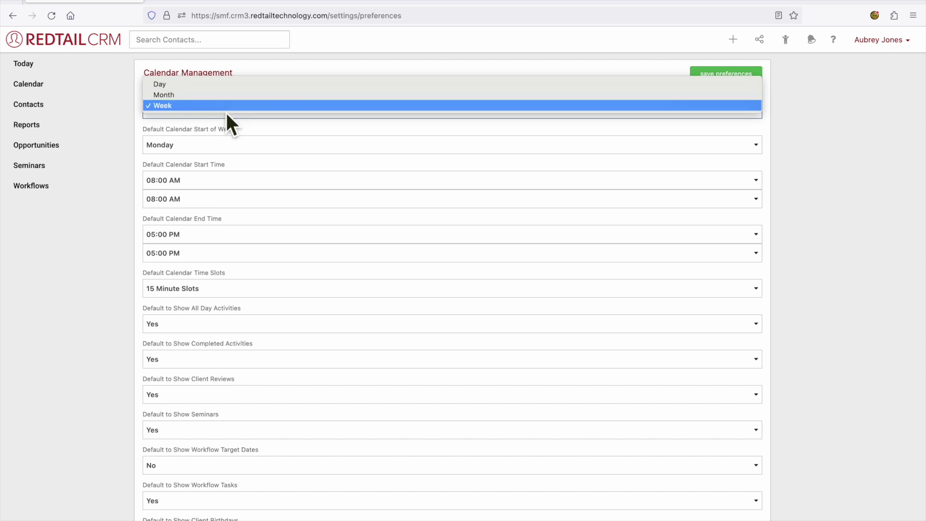
click(223, 109)
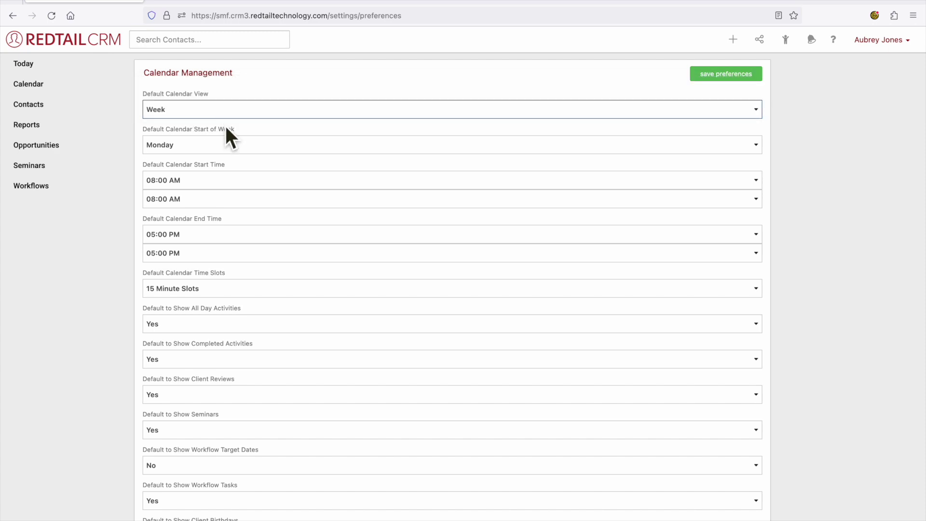
click(224, 145)
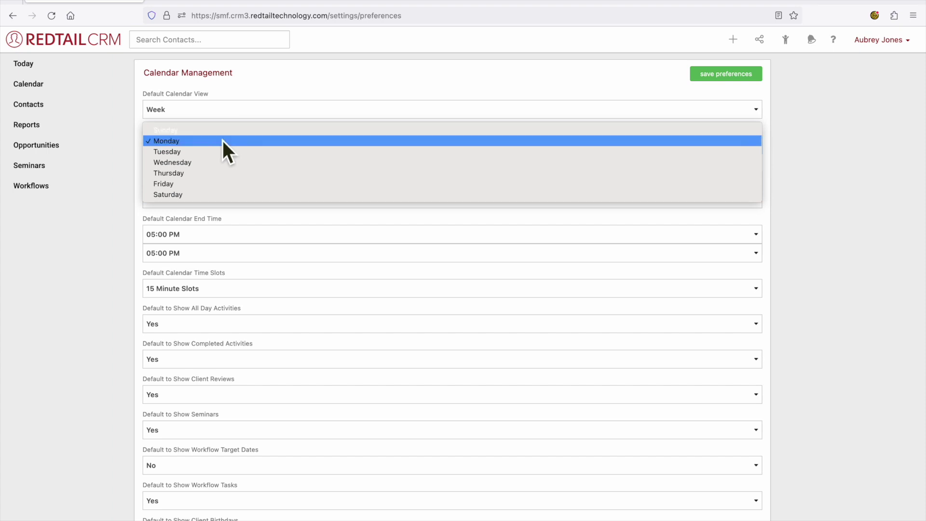
click(221, 145)
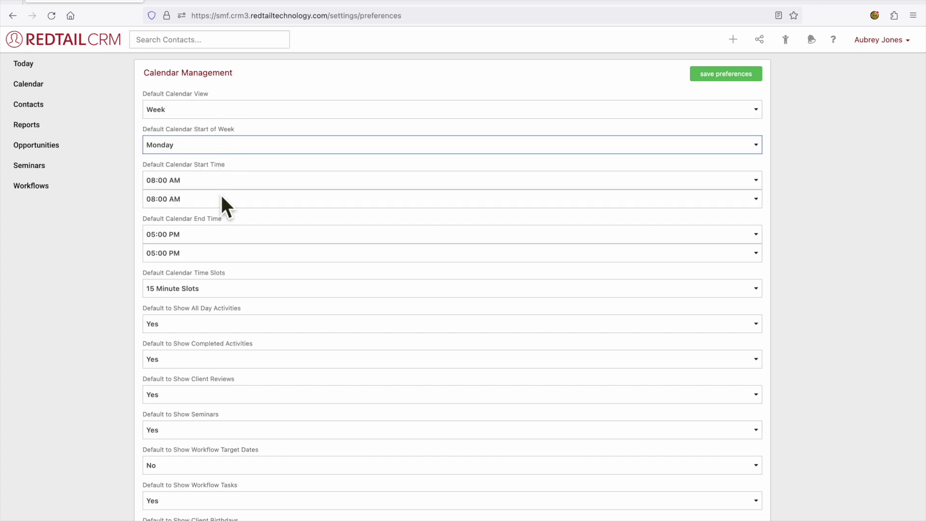
scroll(222, 196, down, 3)
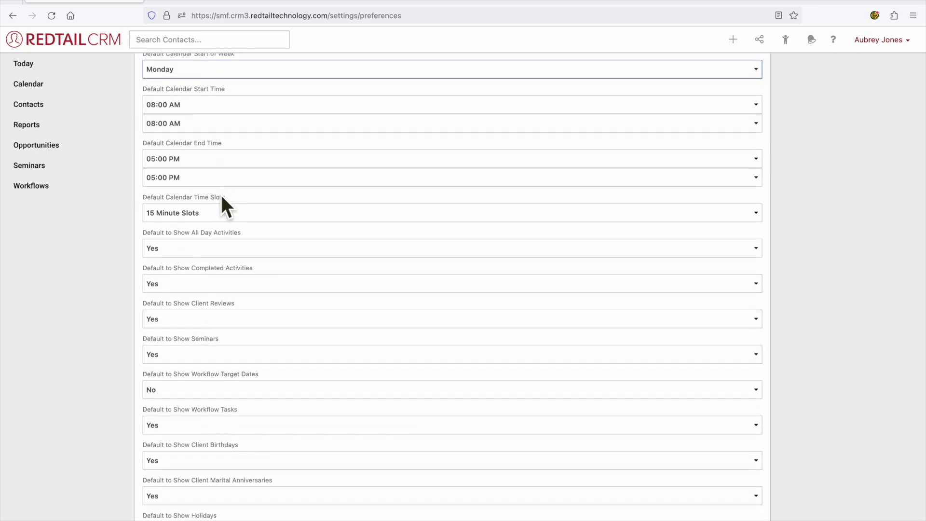
scroll(220, 193, down, 2)
click(216, 177)
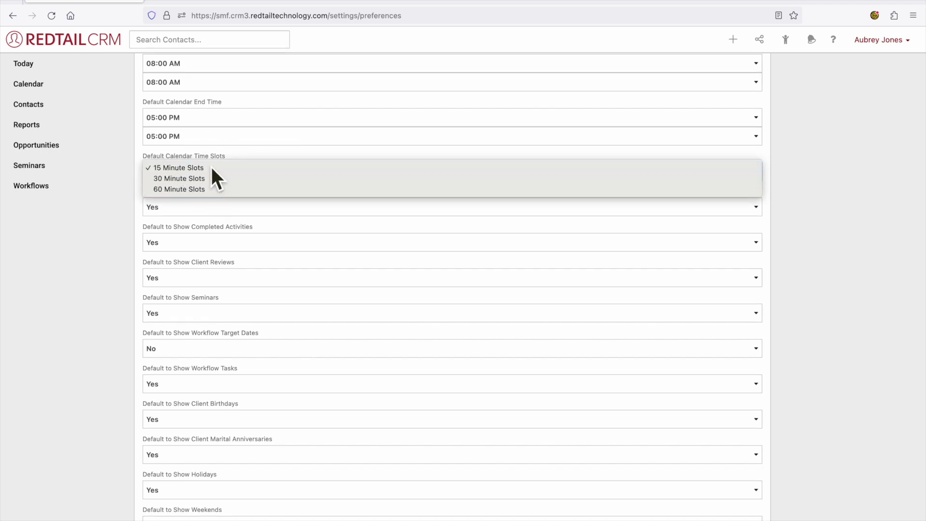
click(211, 167)
scroll(215, 217, down, 2)
scroll(215, 220, down, 2)
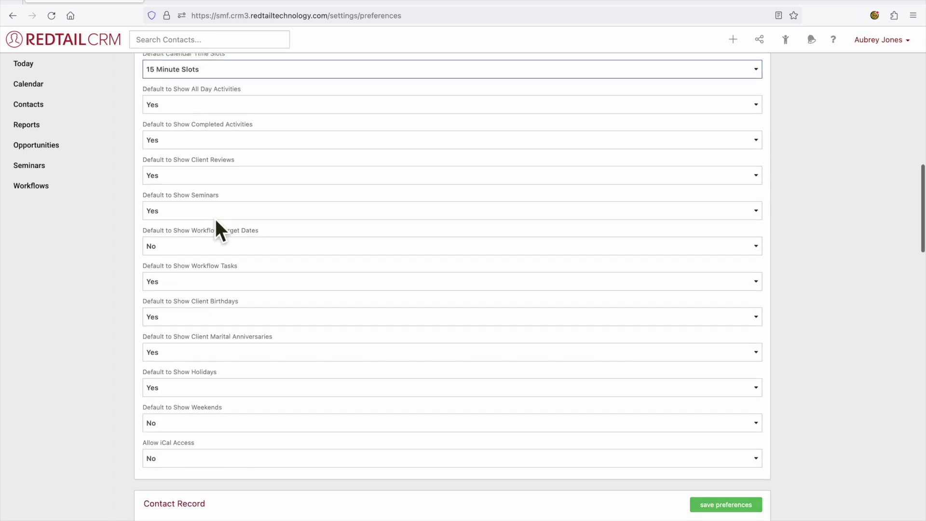
click(211, 102)
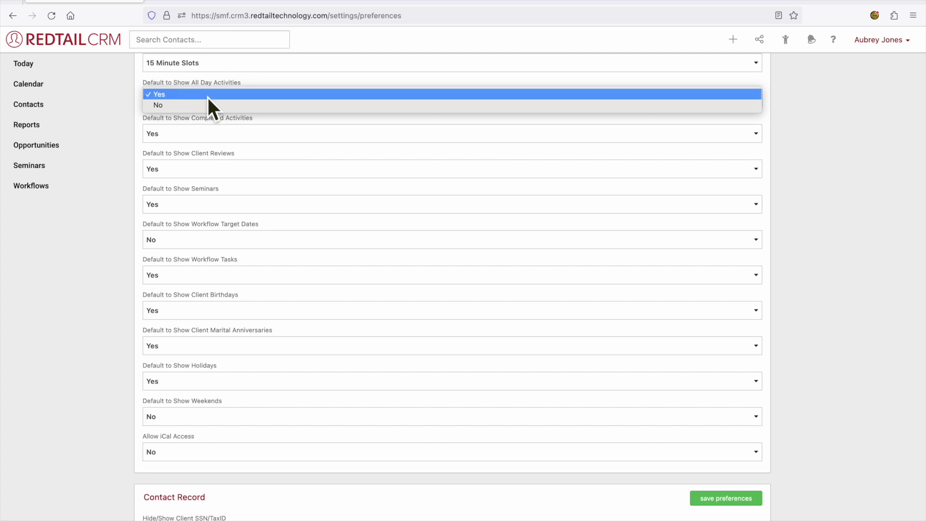
click(208, 96)
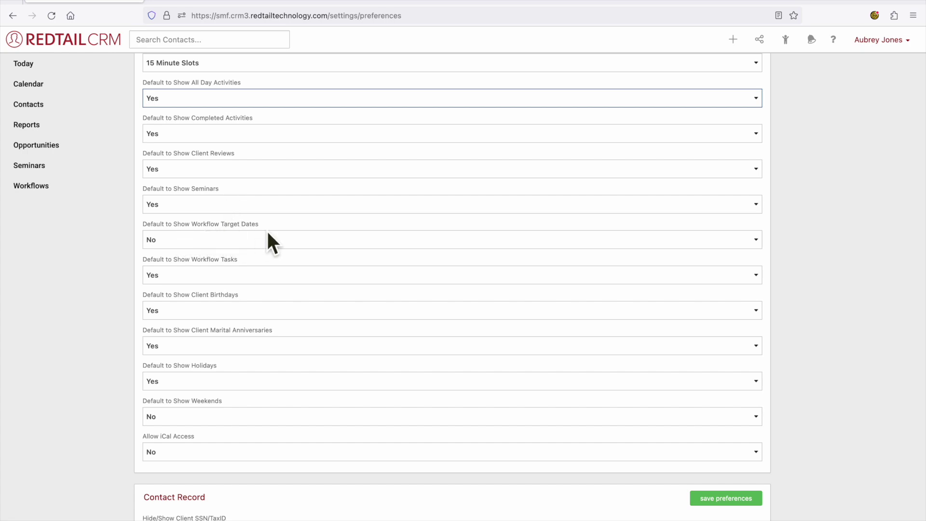
scroll(245, 270, down, 3)
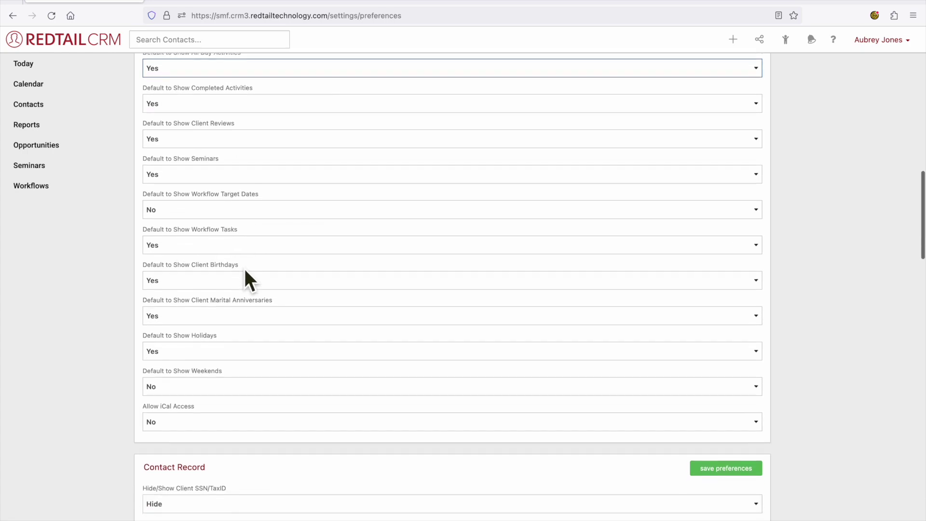
click(165, 251)
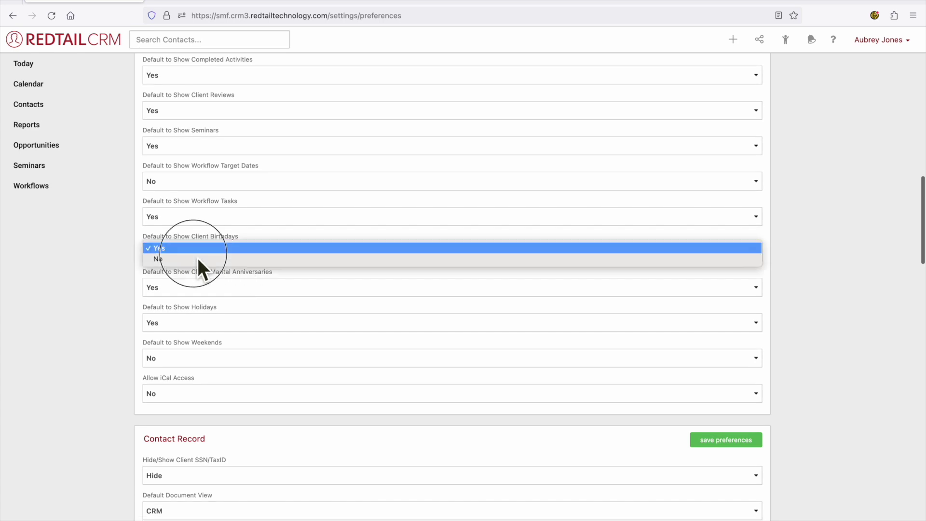
click(196, 250)
click(205, 285)
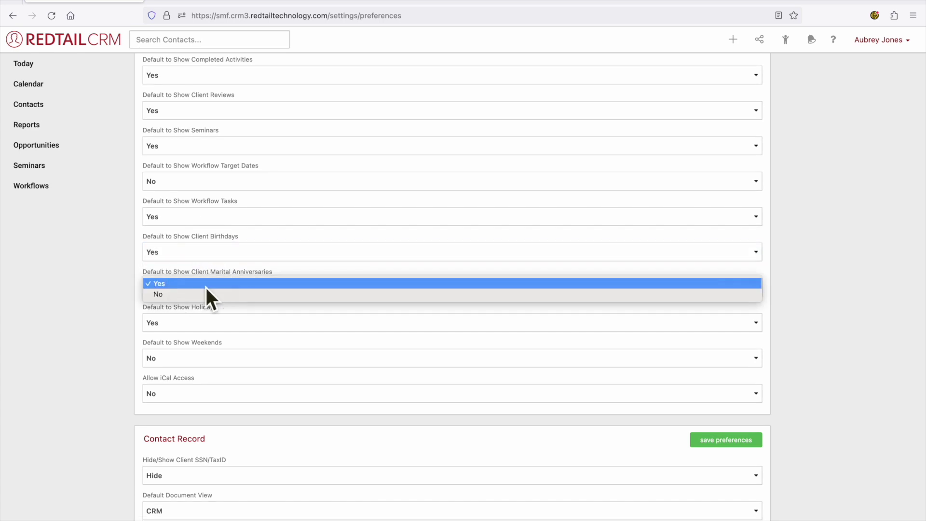
click(207, 285)
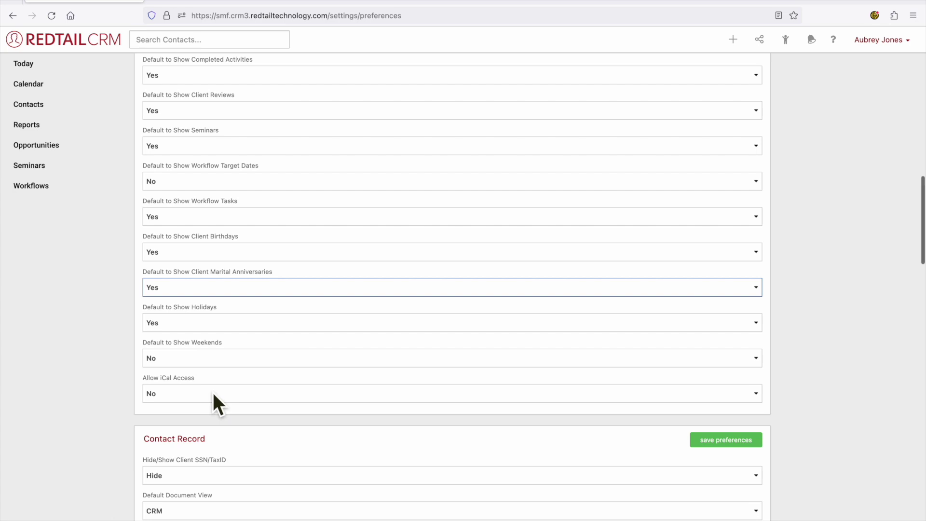
scroll(212, 393, down, 8)
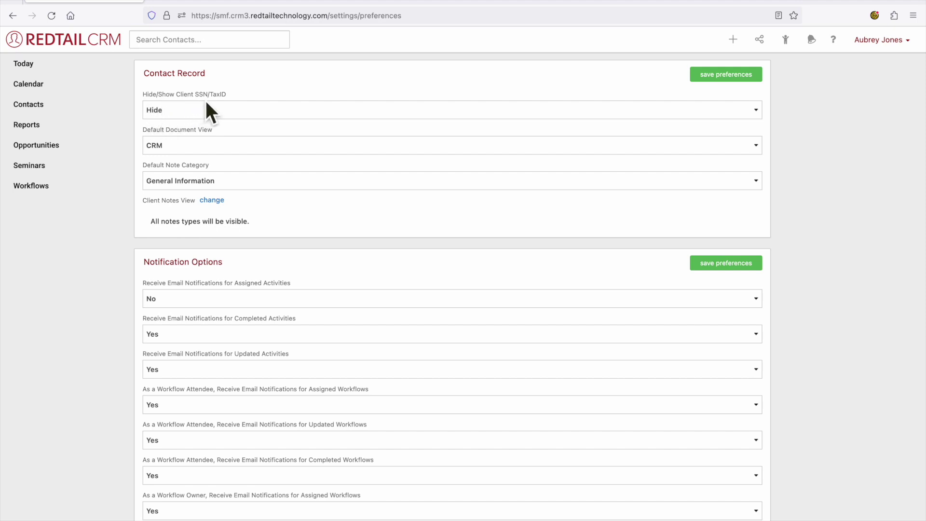
click(232, 116)
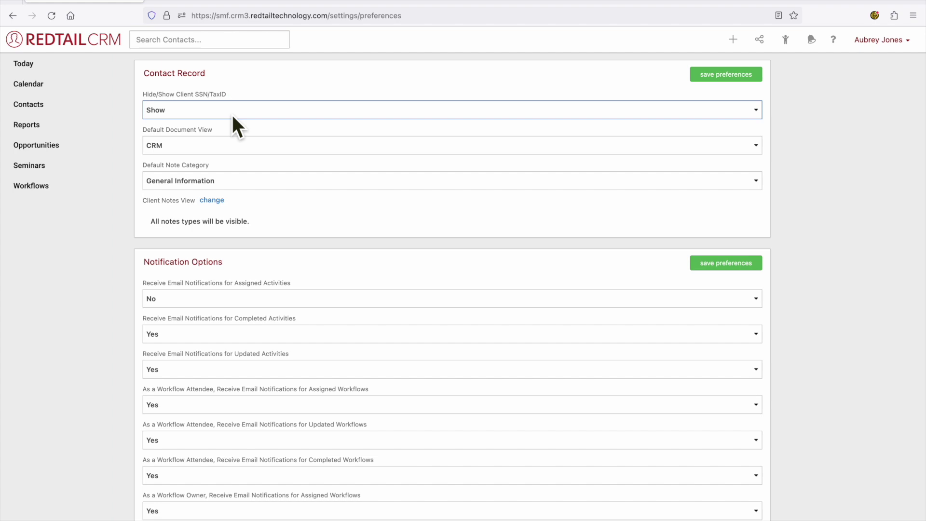
click(231, 113)
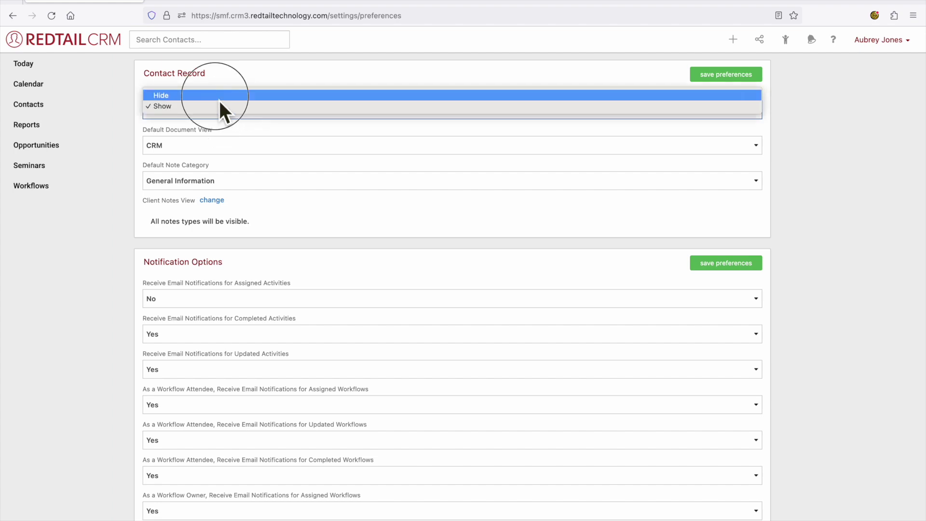
click(218, 98)
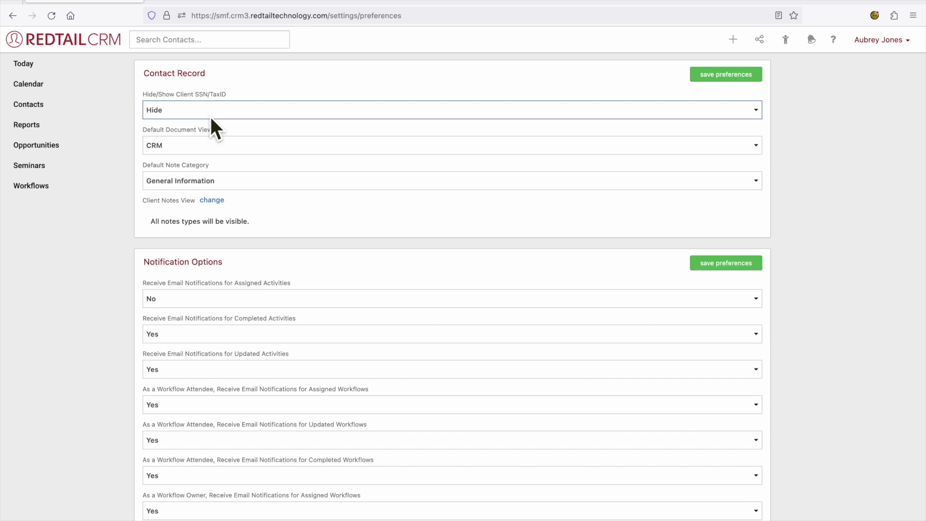
- Keep CRM as the default document view and General Information as the note category
click(201, 146)
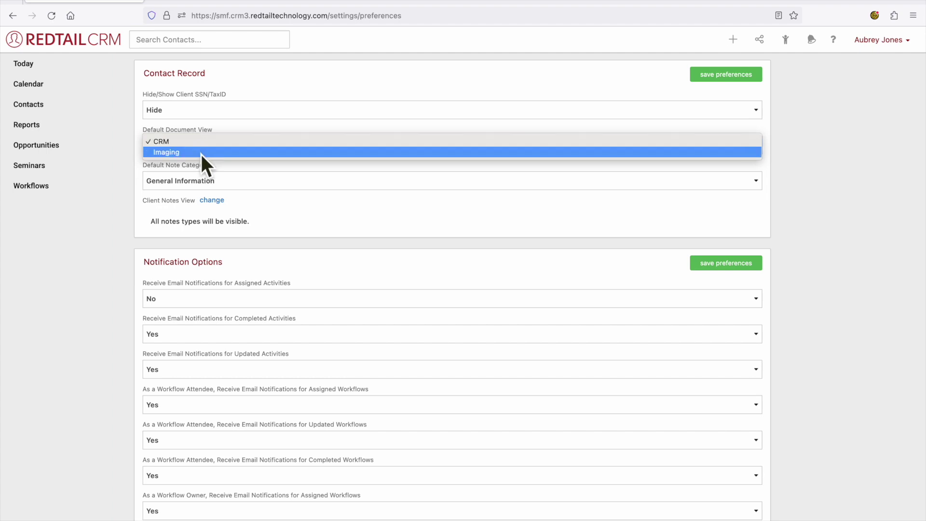
click(200, 145)
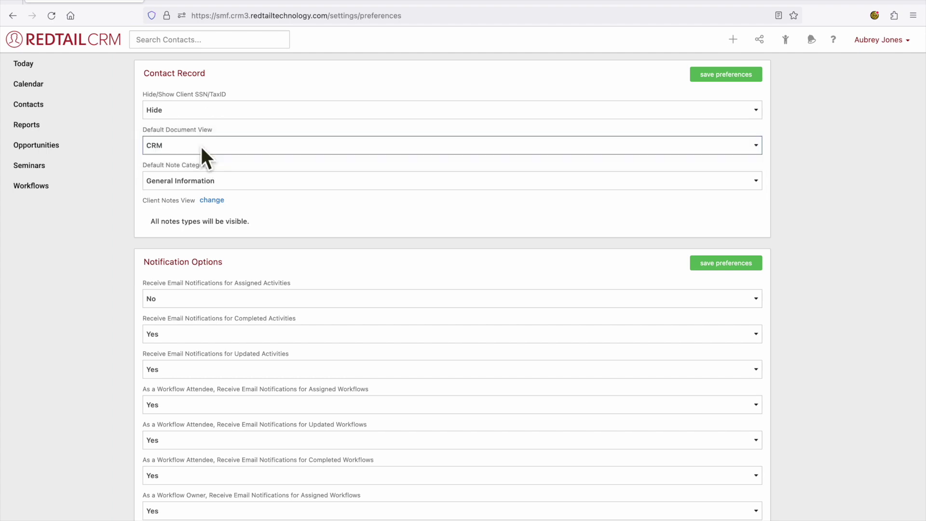
click(201, 182)
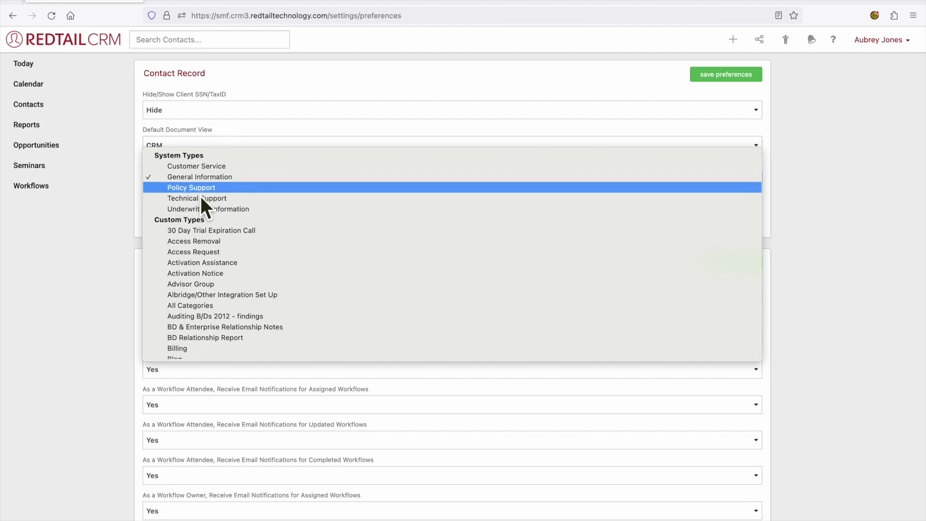
click(198, 178)
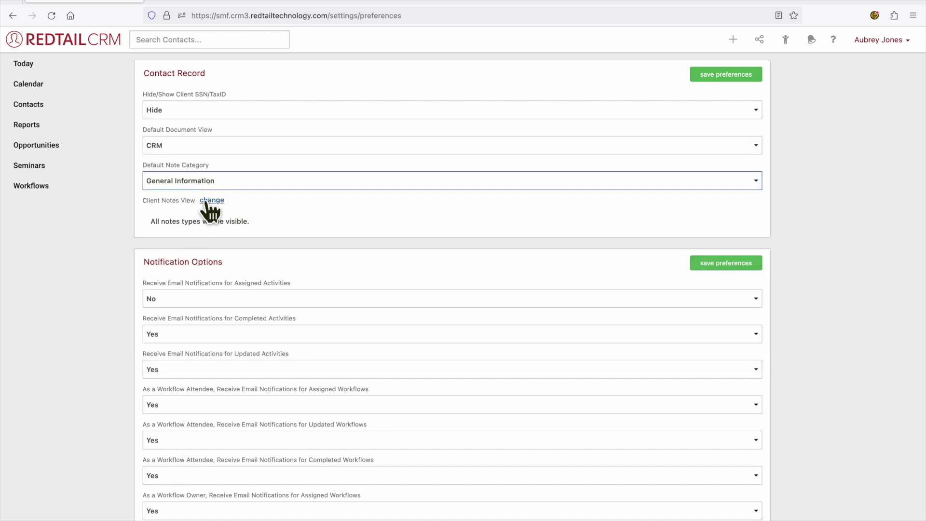
- Update the client notes view to keep all six note types visible
click(207, 200)
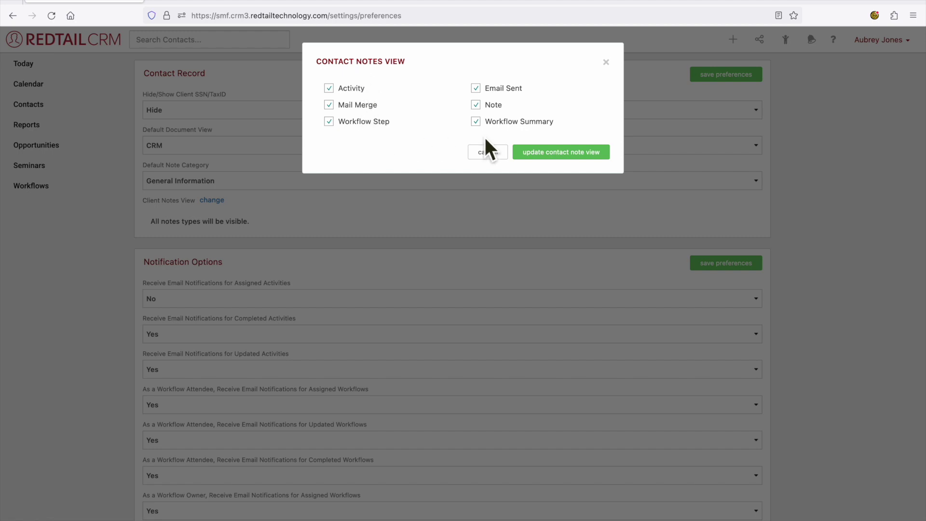
click(540, 153)
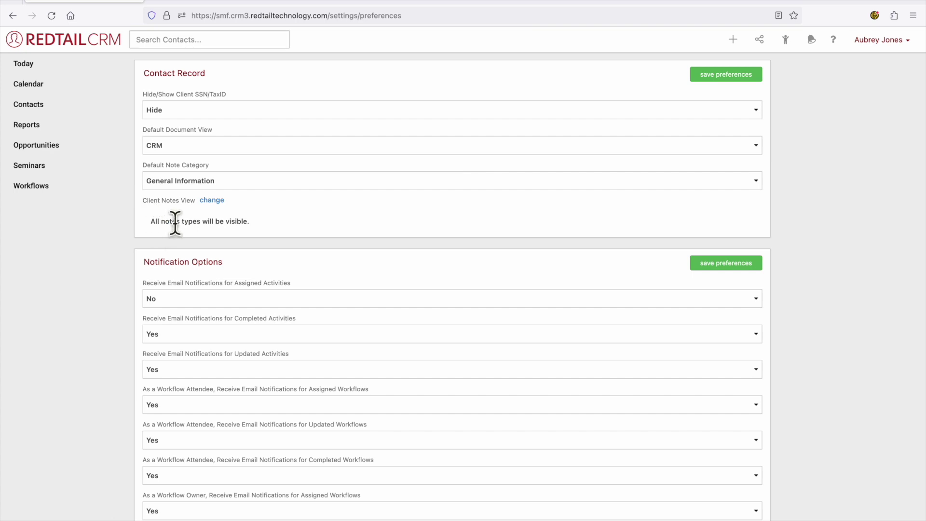
scroll(291, 230, down, 5)
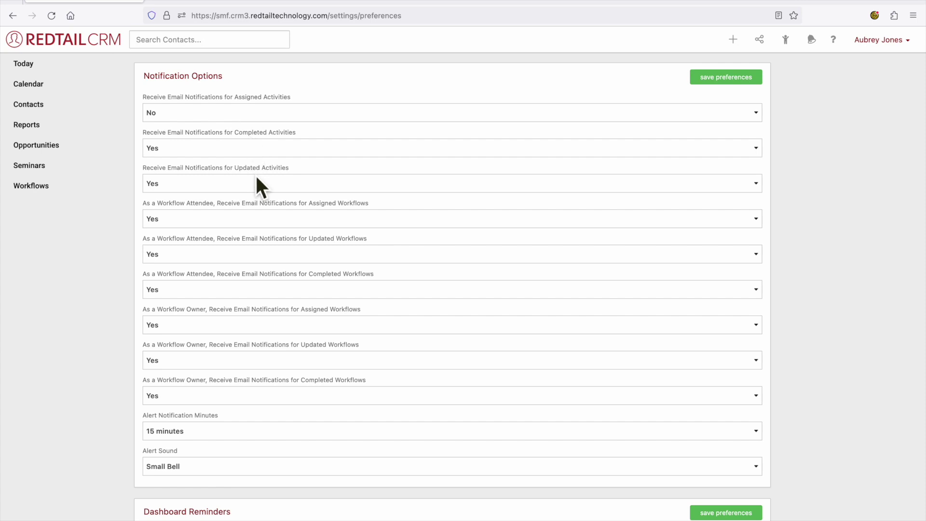
scroll(257, 175, down, 3)
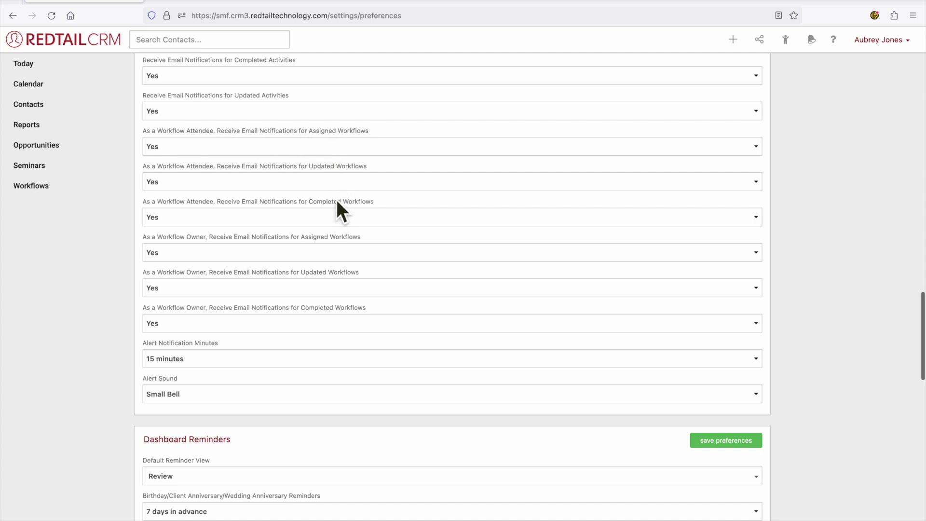
scroll(336, 203, down, 4)
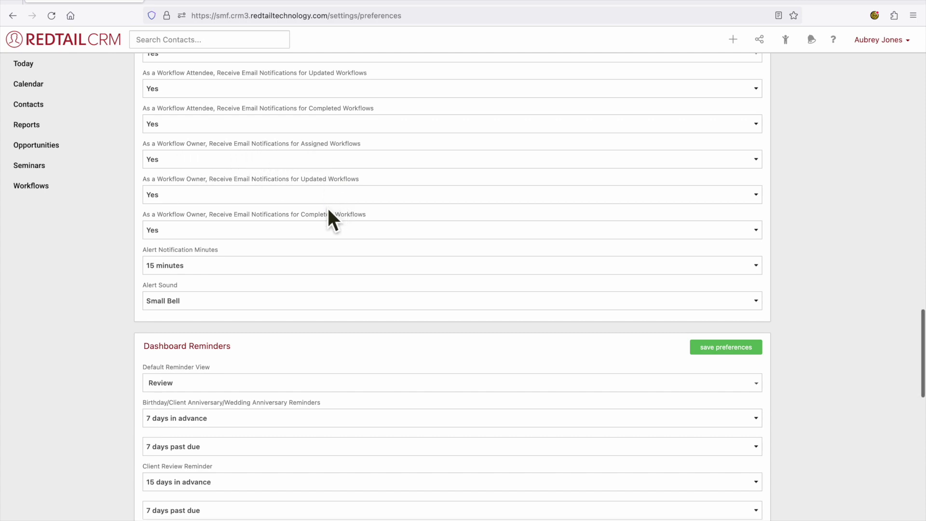
scroll(328, 223, down, 5)
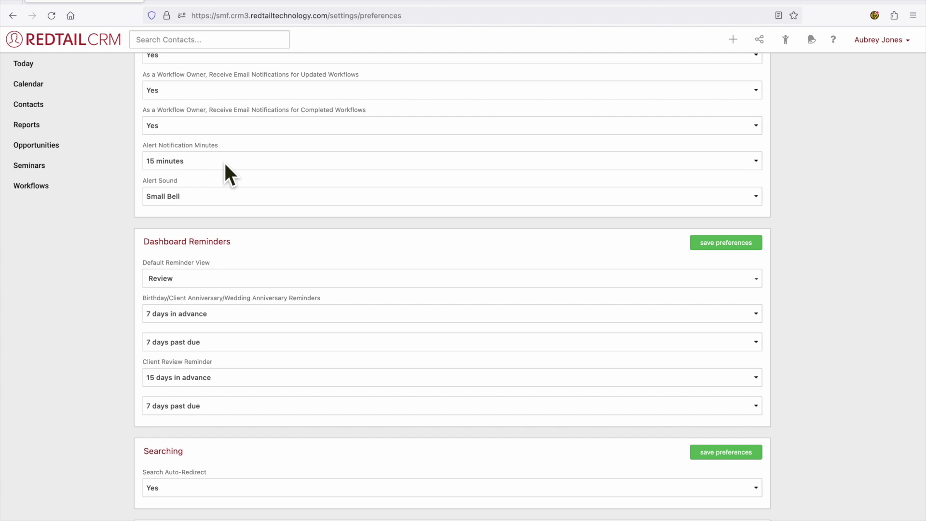
click(226, 164)
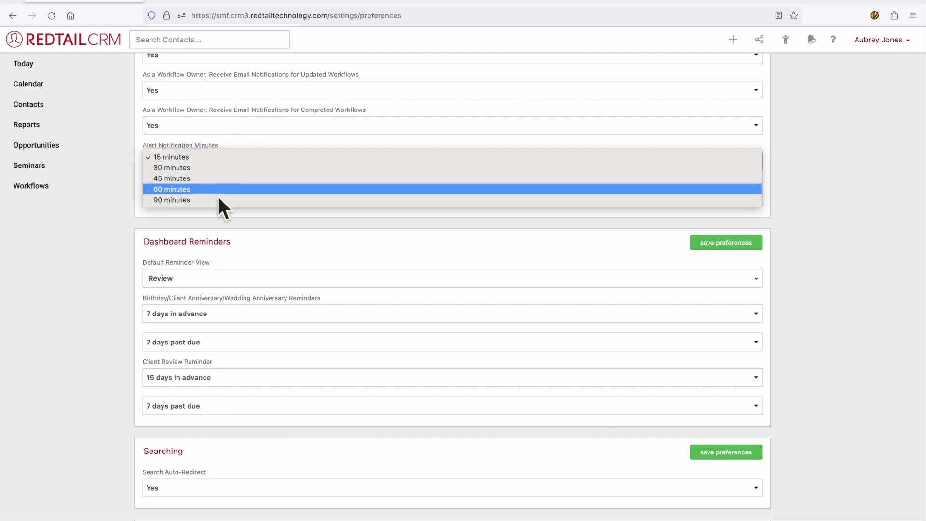
click(196, 161)
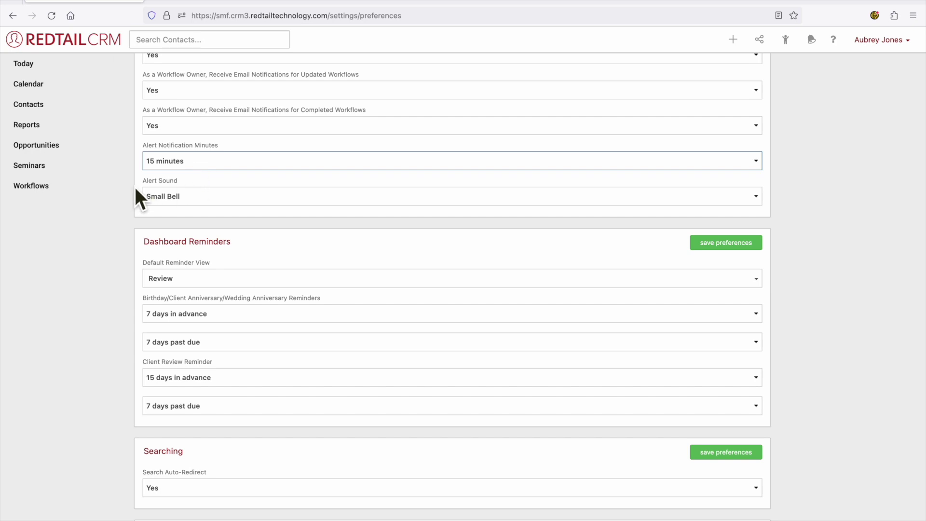
click(190, 196)
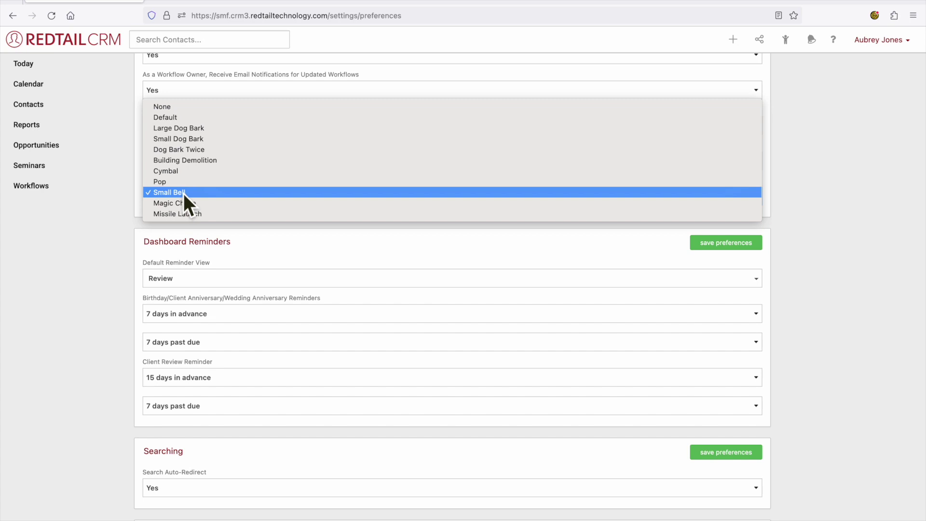
click(145, 226)
scroll(162, 259, down, 5)
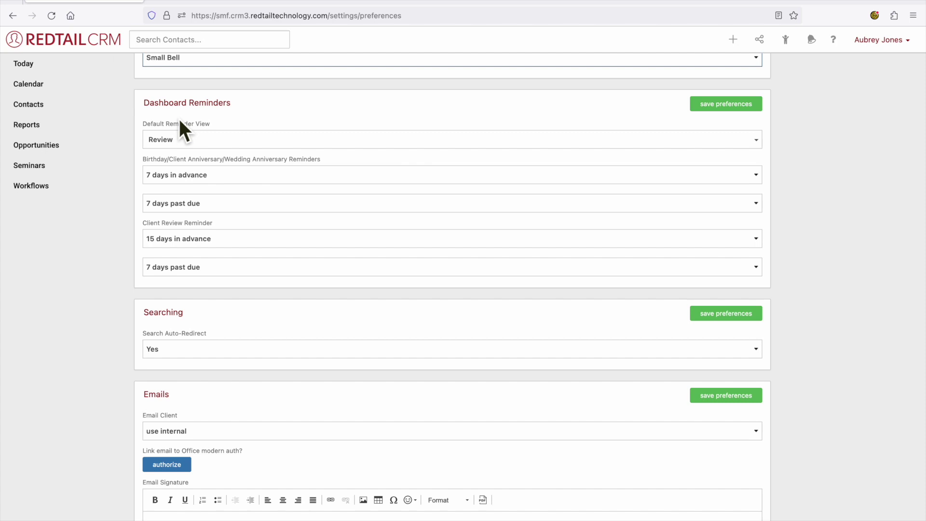
click(236, 141)
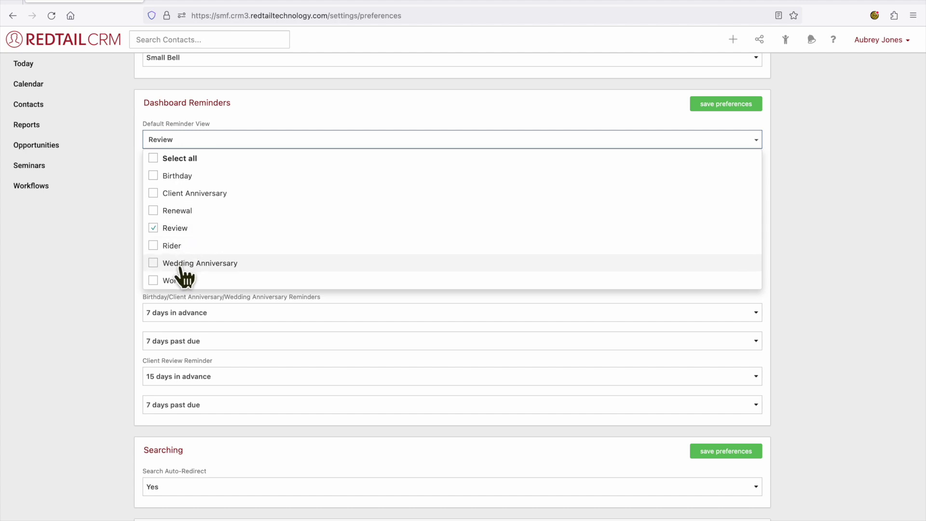
click(268, 111)
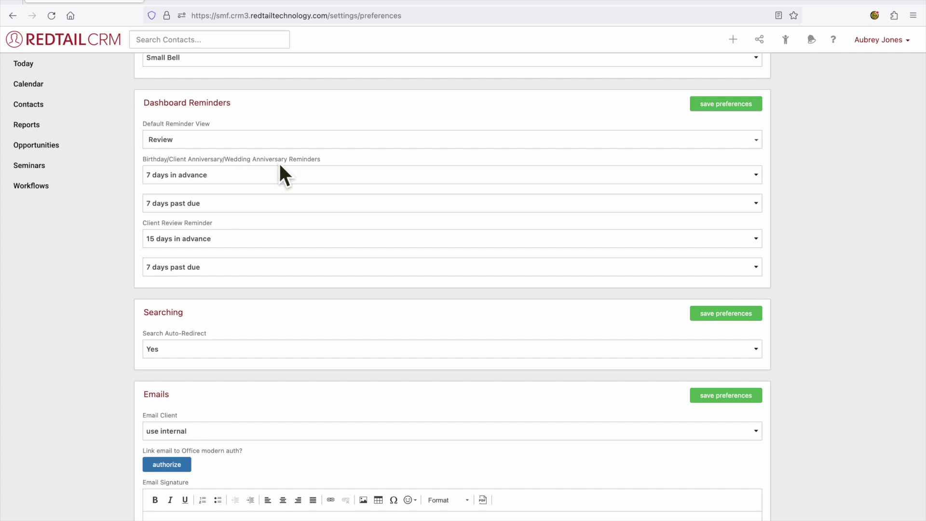
scroll(264, 235, down, 2)
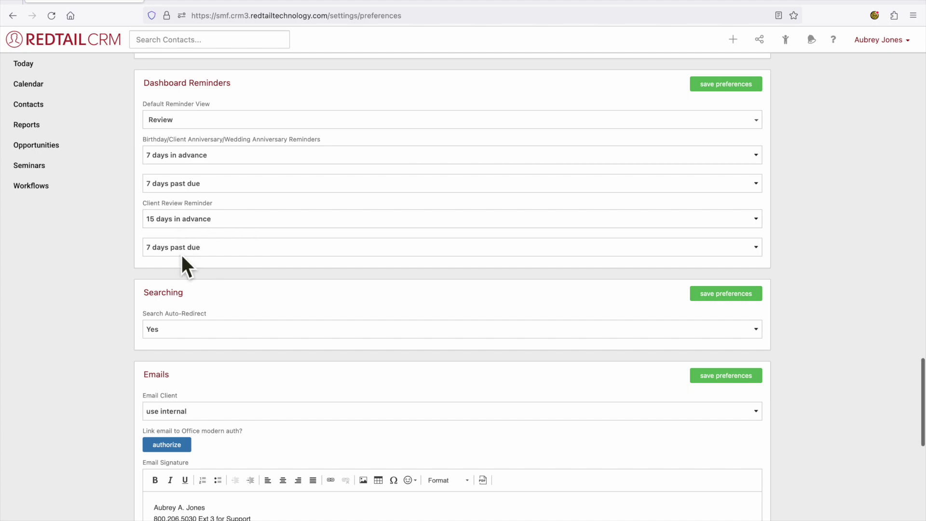
scroll(182, 256, down, 5)
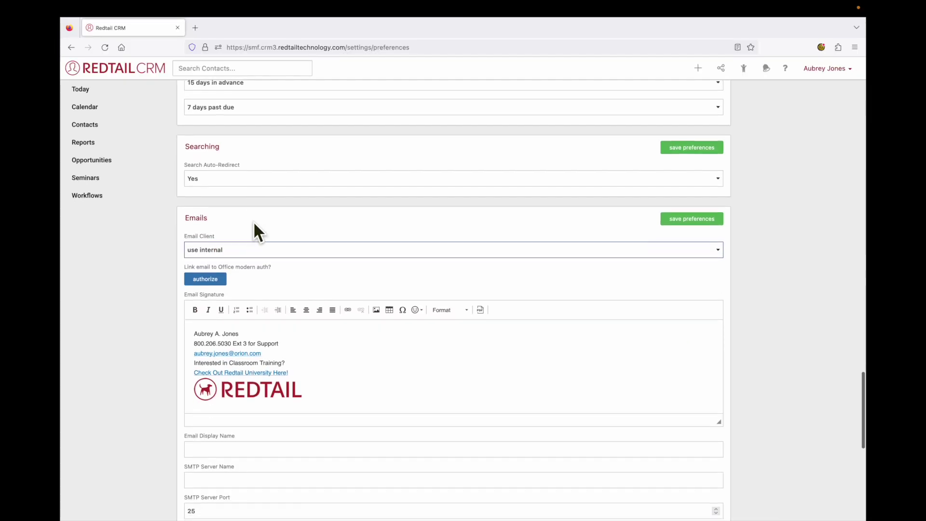
click(254, 222)
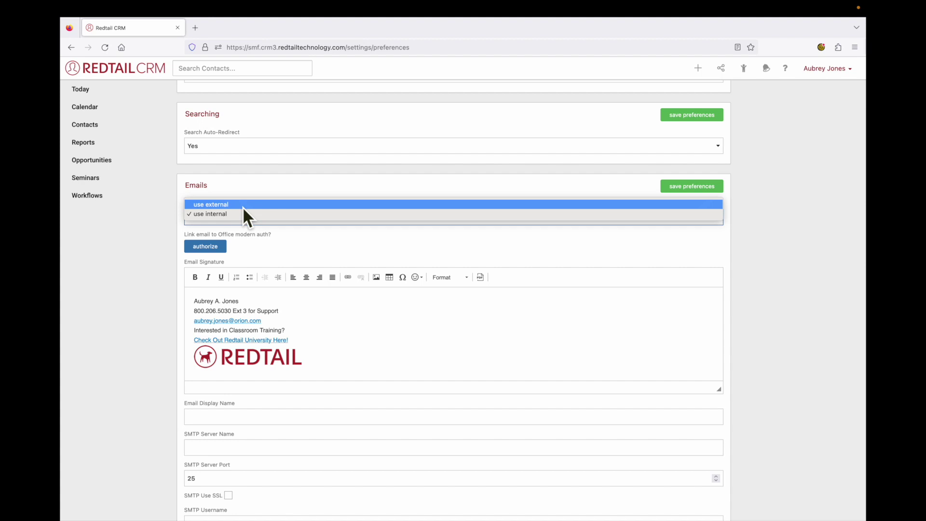
click(222, 214)
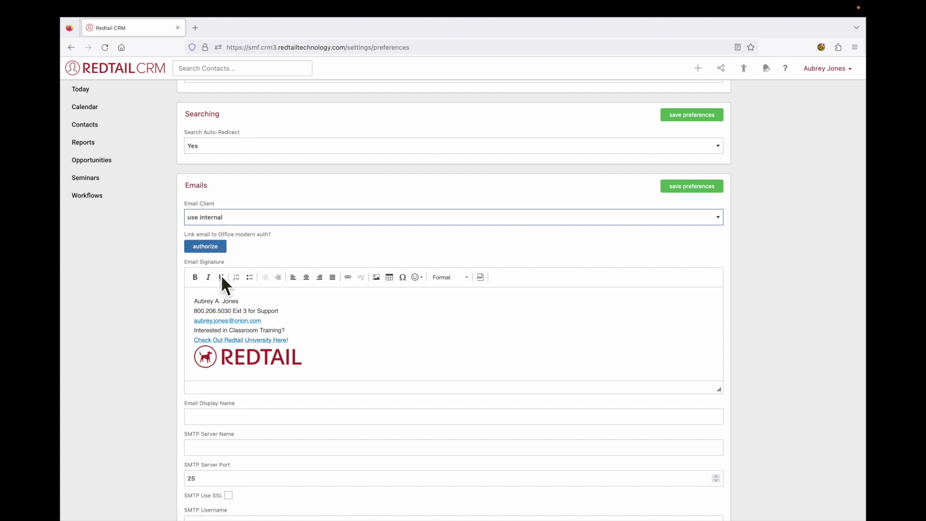
scroll(221, 301, down, 1)
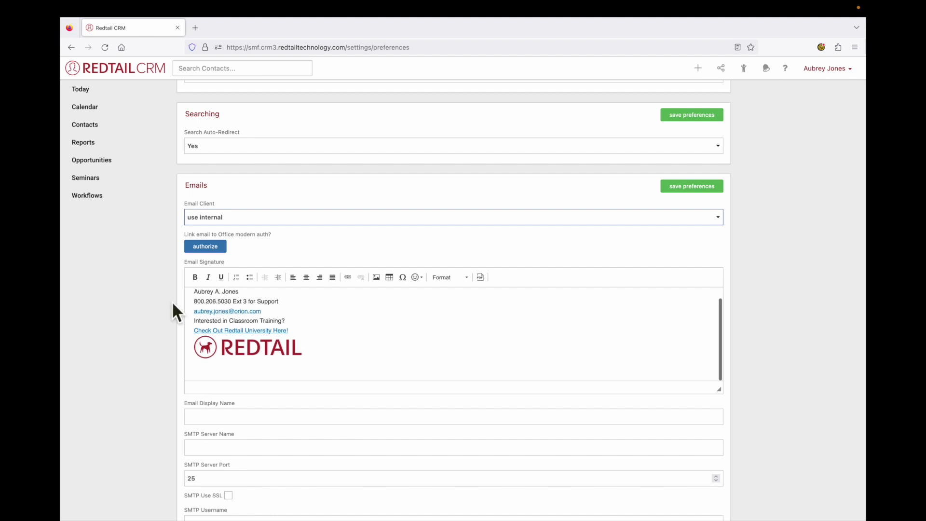
scroll(172, 301, down, 3)
scroll(172, 301, down, 2)
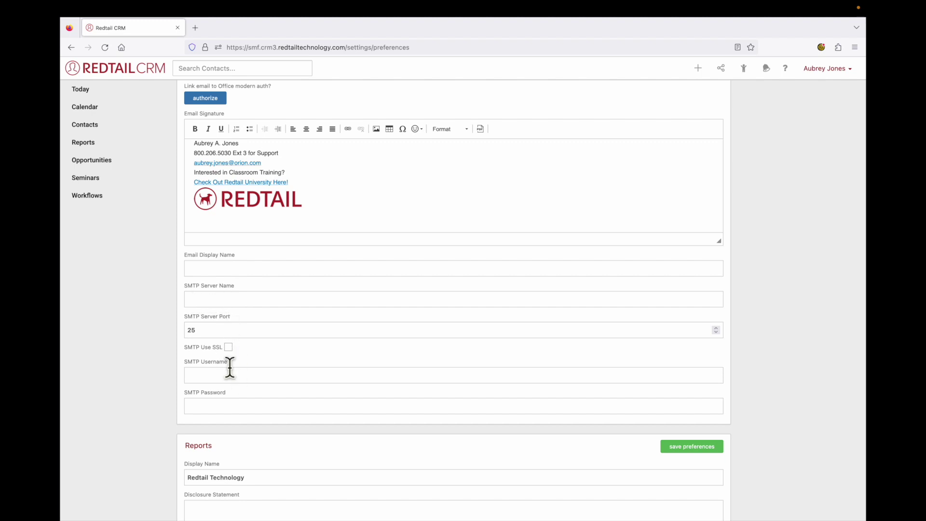
scroll(235, 419, down, 5)
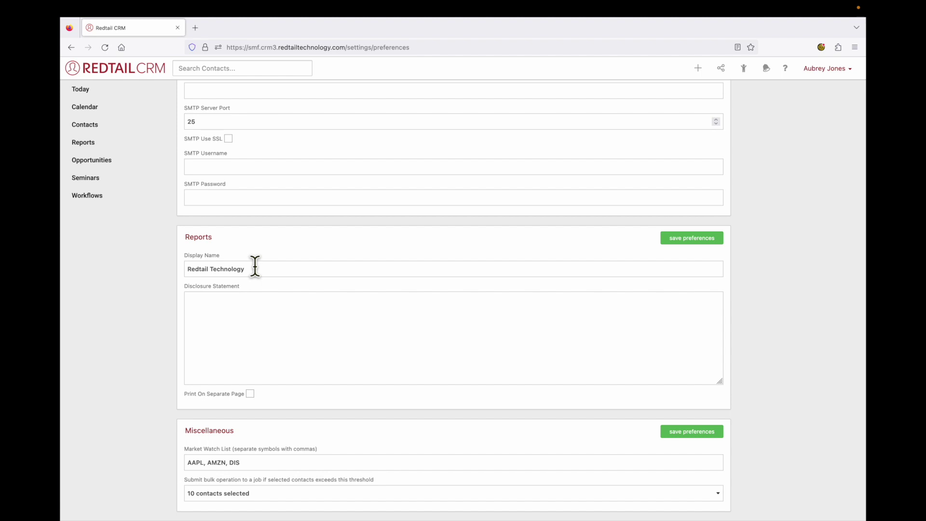
- Tick Print On Separate Page under Reports, leaving the Disclosure Statement empty
drag(254, 269, 193, 269)
click(216, 309)
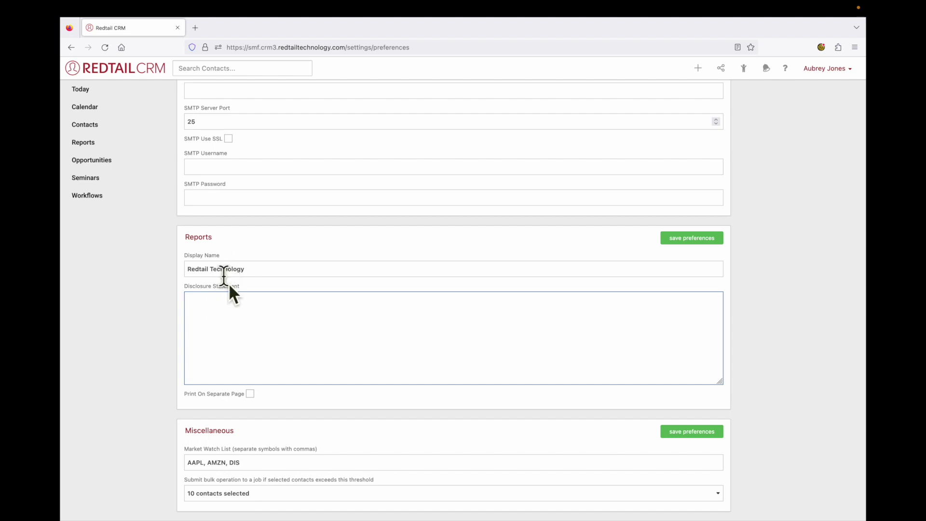
click(249, 394)
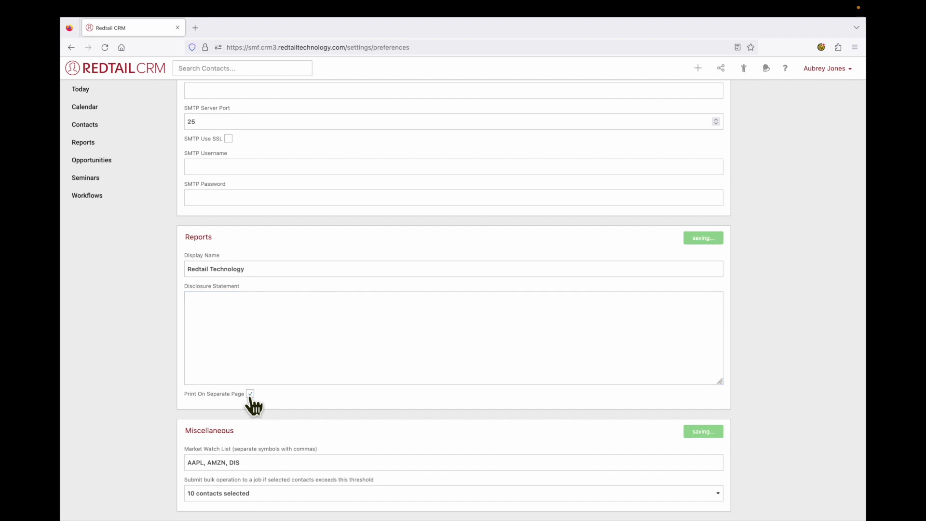
scroll(259, 455, down, 2)
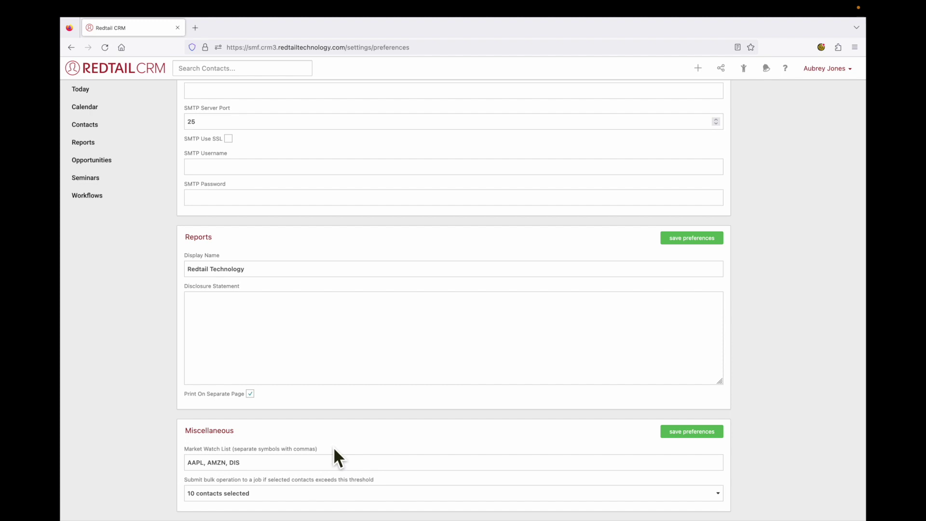
click(264, 463)
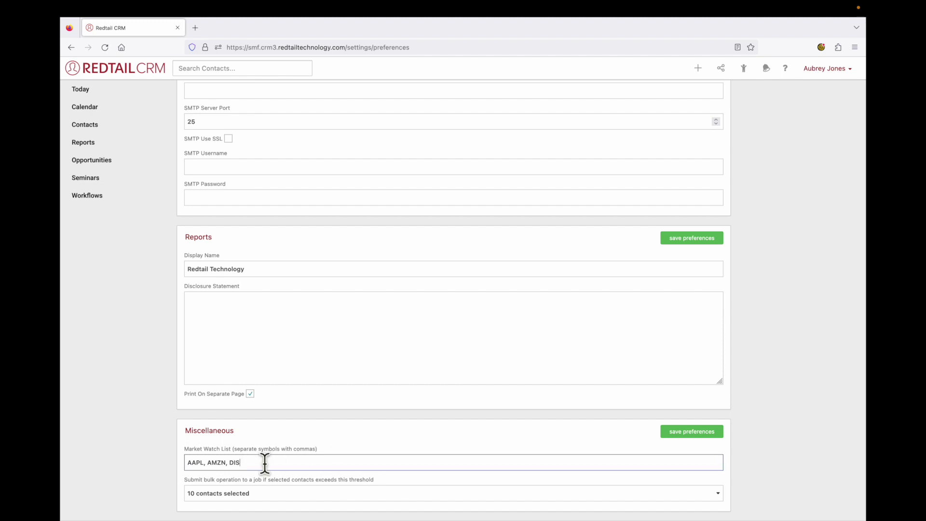
click(262, 491)
click(230, 416)
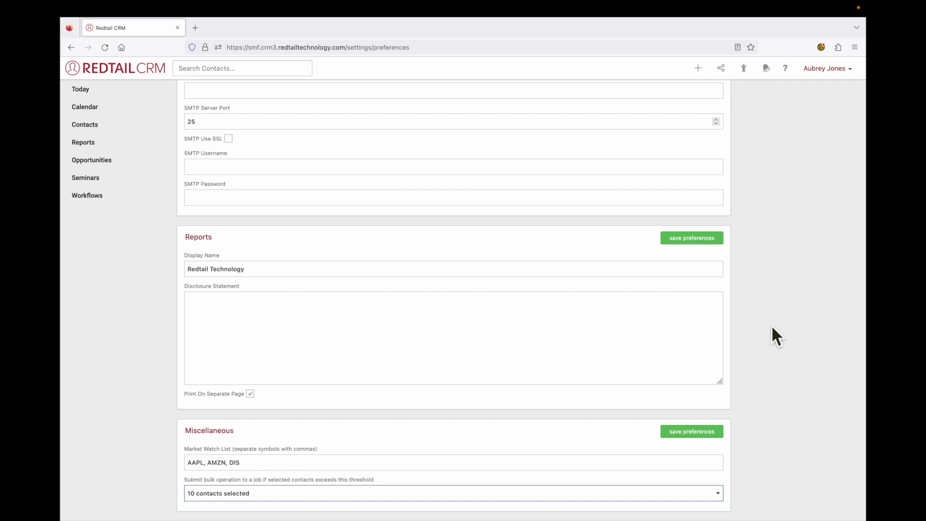
scroll(772, 322, up, 9)
scroll(777, 333, up, 20)
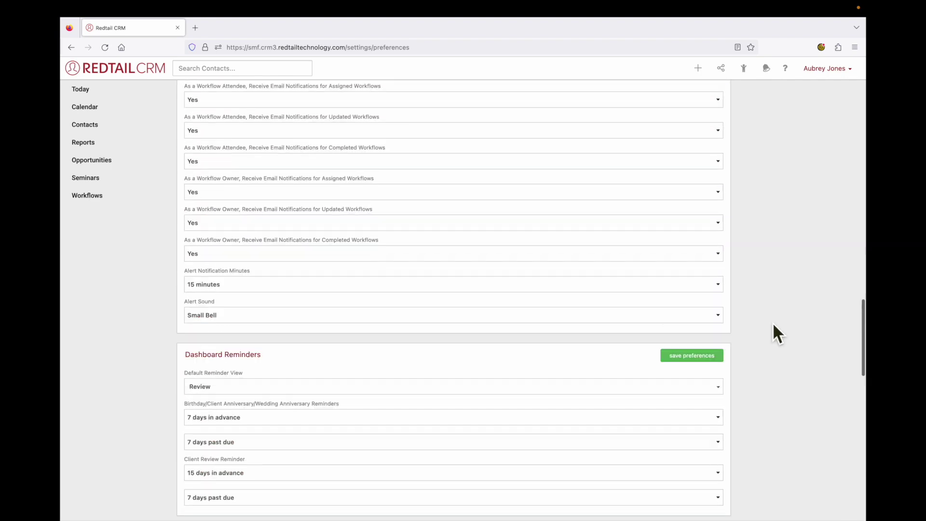